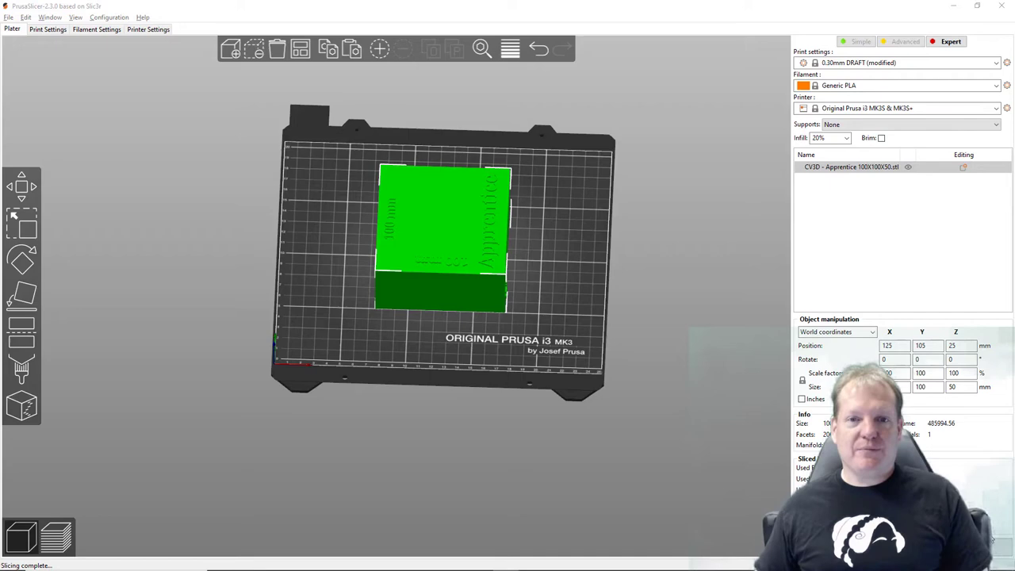
# - Zoom in and drag the test cube toward the front of the bed, to Y 91.42
pyautogui.scroll(5, 481, 238)
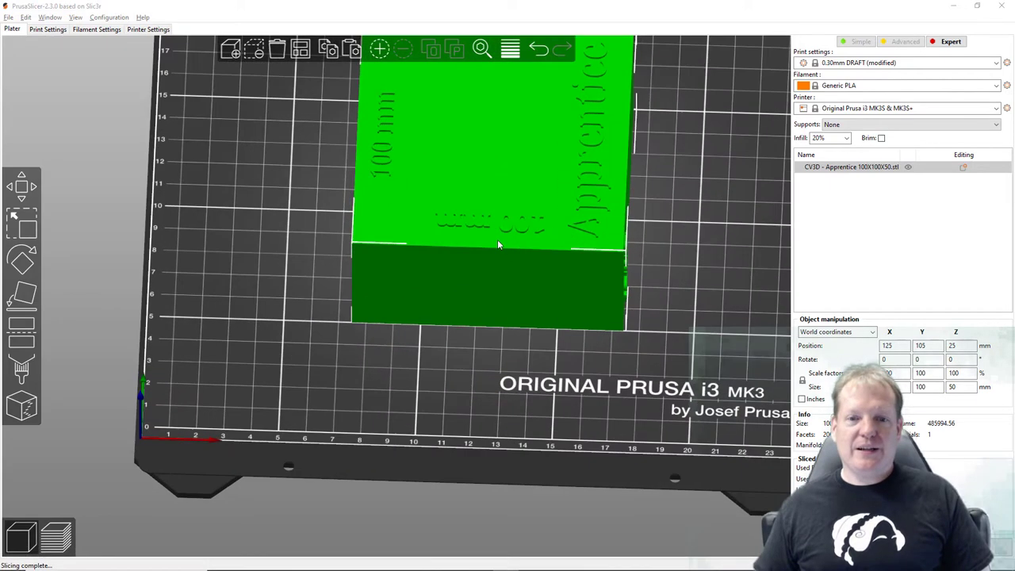
pyautogui.moveTo(528, 199); pyautogui.dragTo(501, 222)
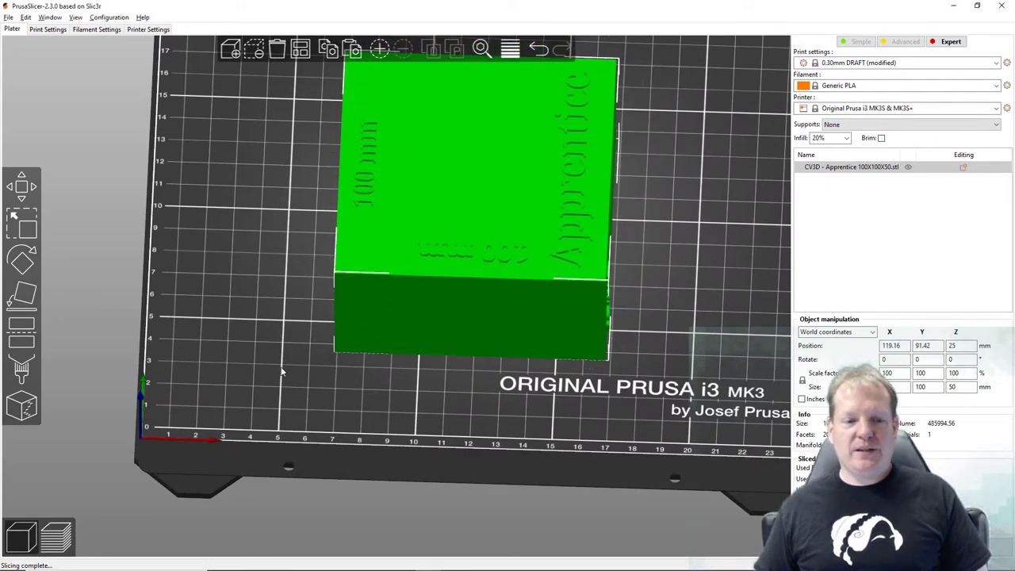
pyautogui.press('Tab')
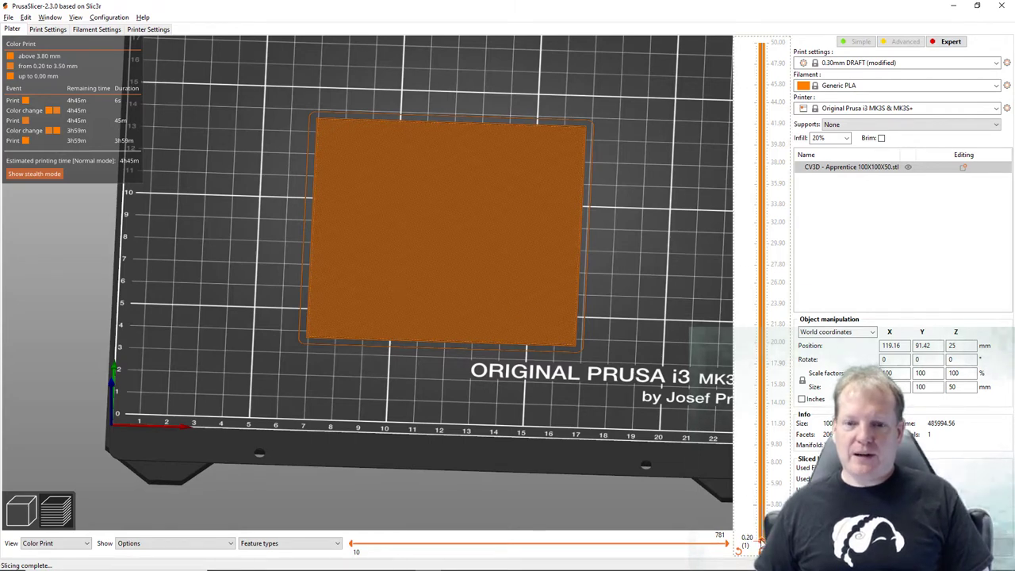
pyautogui.moveTo(760, 539); pyautogui.dragTo(773, 41)
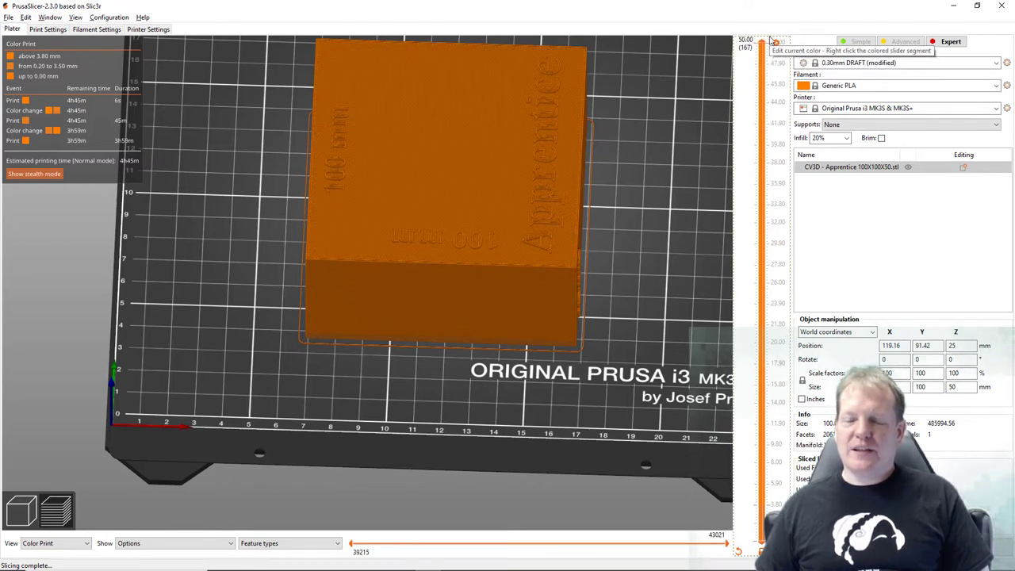
pyautogui.moveTo(773, 40); pyautogui.dragTo(754, 565)
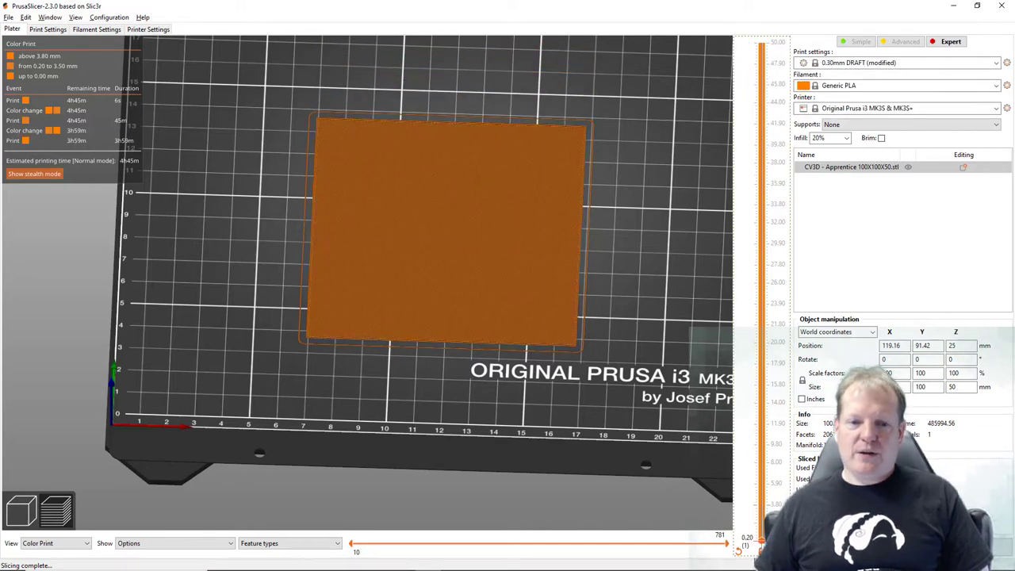
# - Zoom, pan and tilt the preview onto the first layer's lower-left corner, perimeters and skirt
pyautogui.scroll(6, 588, 453)
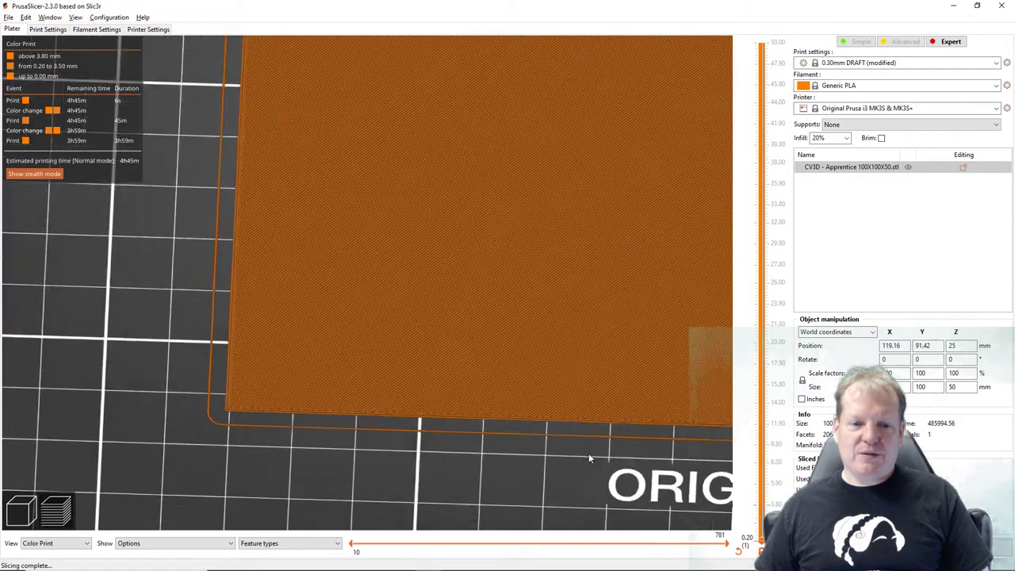
pyautogui.scroll(3, 555, 456)
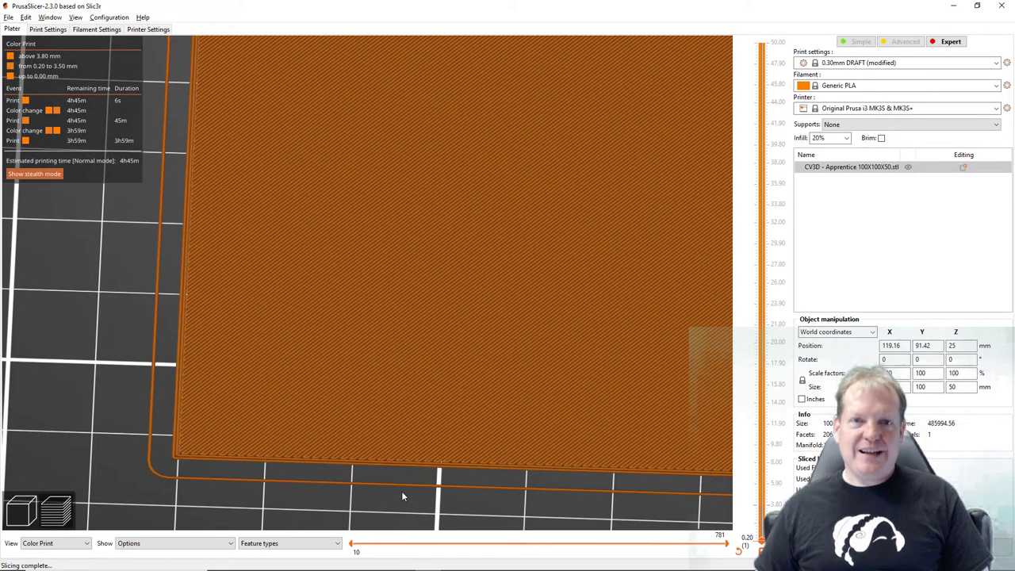
pyautogui.moveTo(402, 492); pyautogui.dragTo(403, 371, button='right')
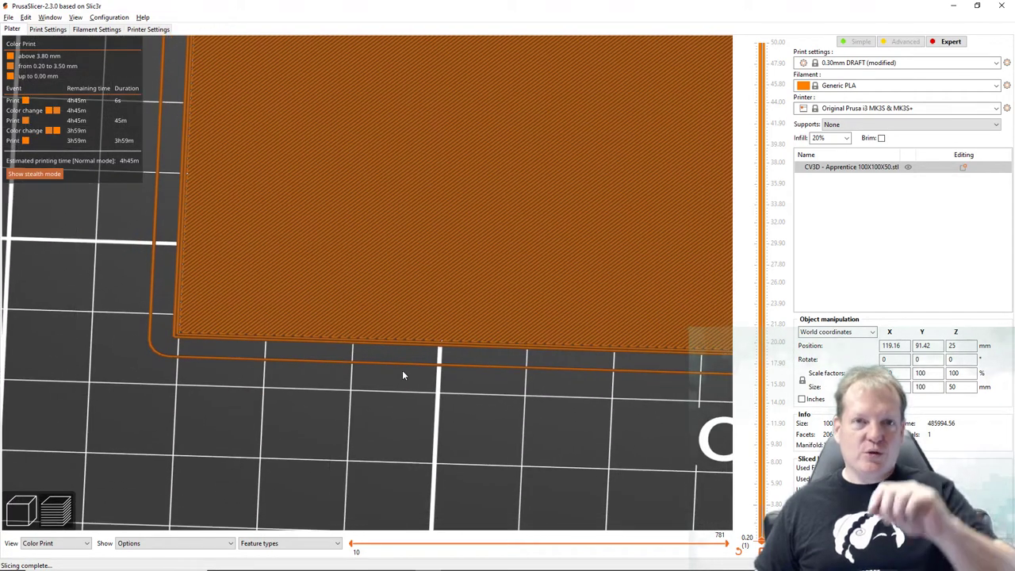
pyautogui.scroll(4, 406, 381)
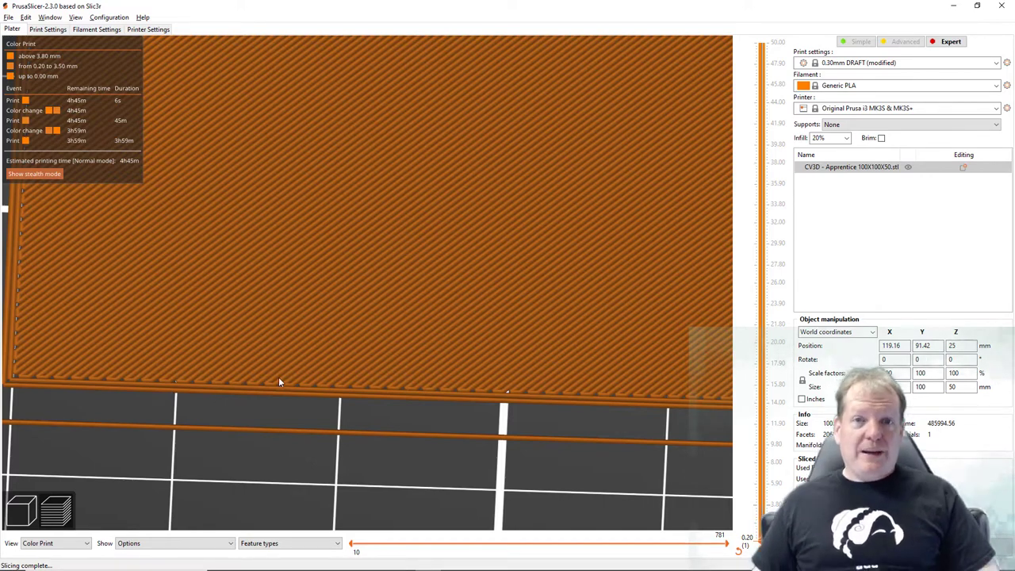
pyautogui.scroll(-3, 282, 376)
pyautogui.scroll(-2, 382, 351)
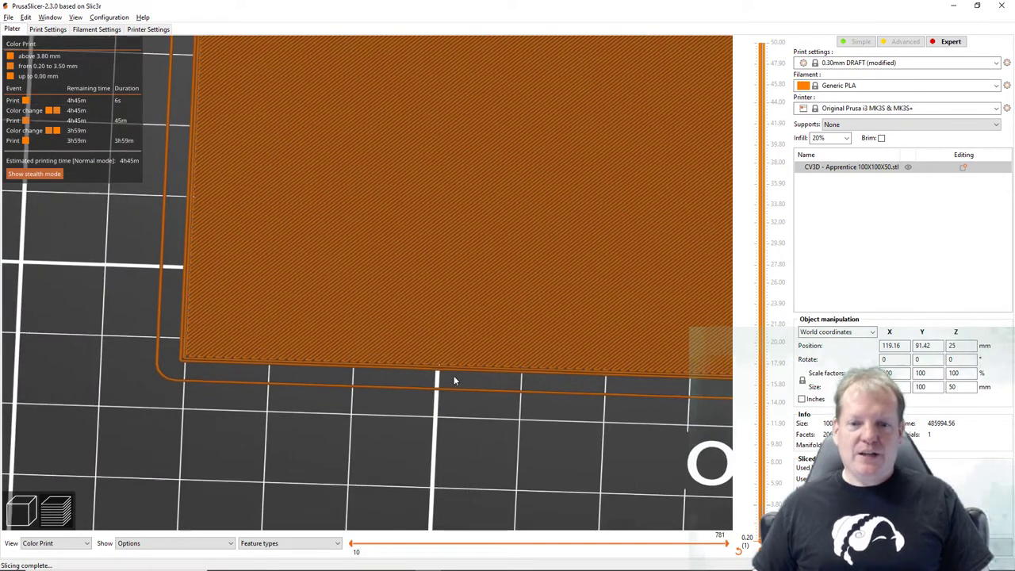
pyautogui.moveTo(453, 378); pyautogui.dragTo(425, 388)
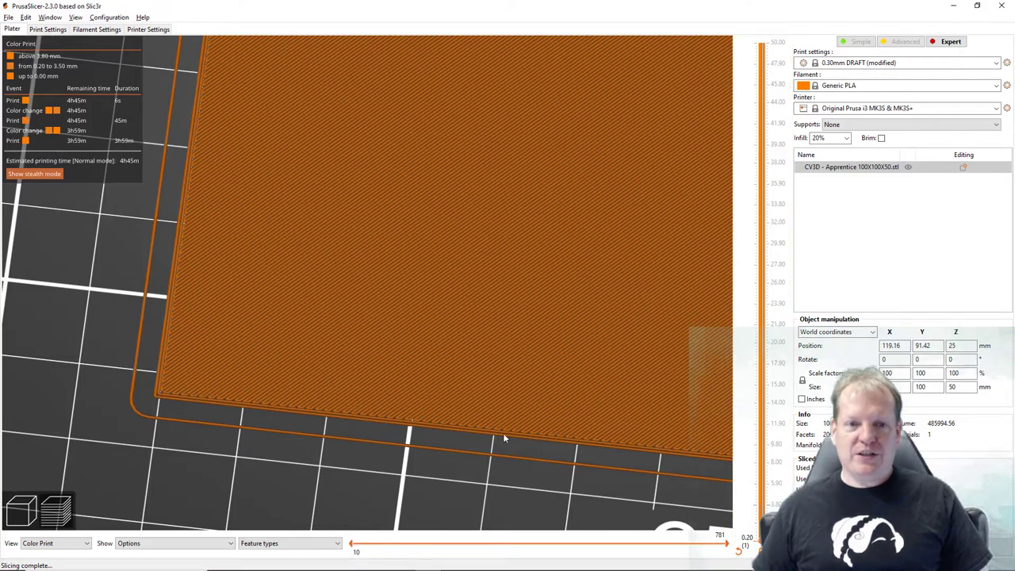
pyautogui.scroll(-10, 518, 433)
pyautogui.scroll(10, 518, 434)
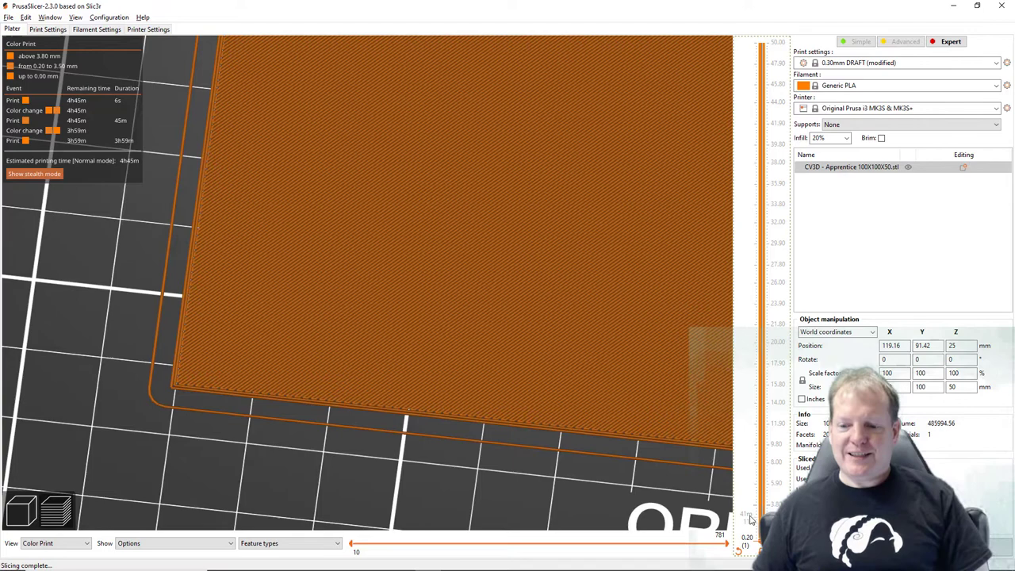
# - Step through layers 1 to 5 with the arrow keys, ending on layer 4 at 1.10 mm
pyautogui.press('Up')
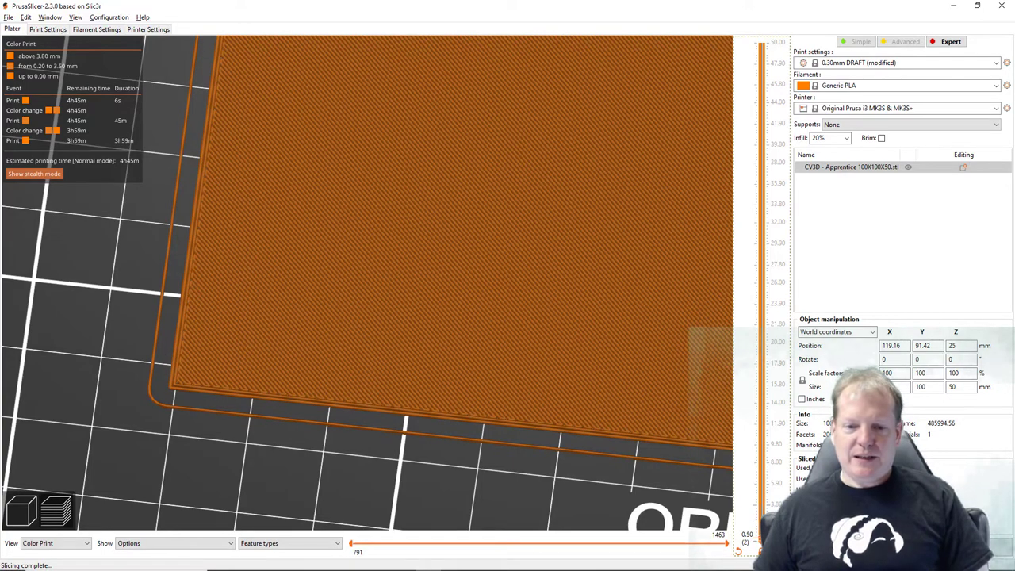
pyautogui.press('Down')
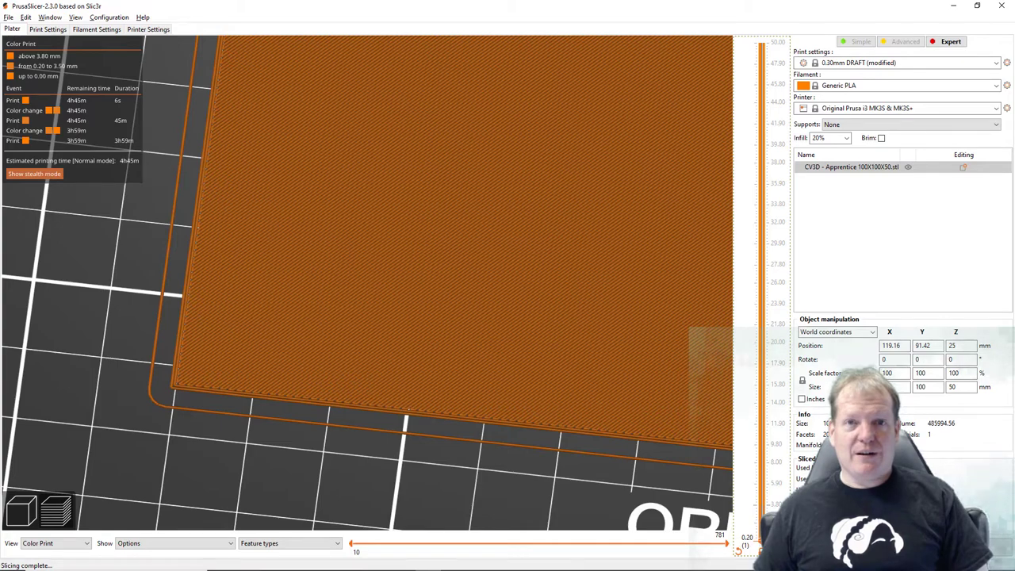
pyautogui.press('Up')
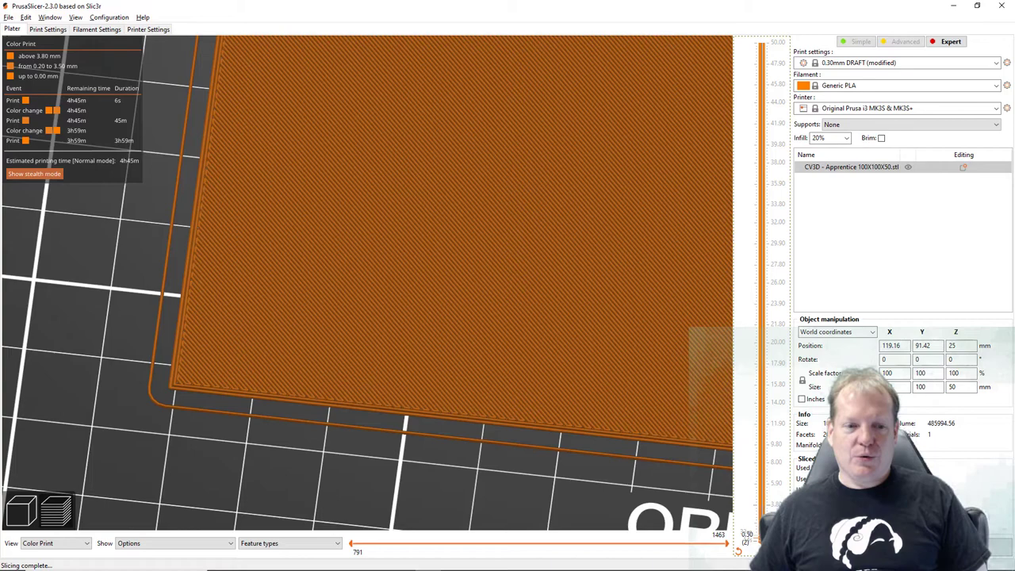
pyautogui.press('Up')
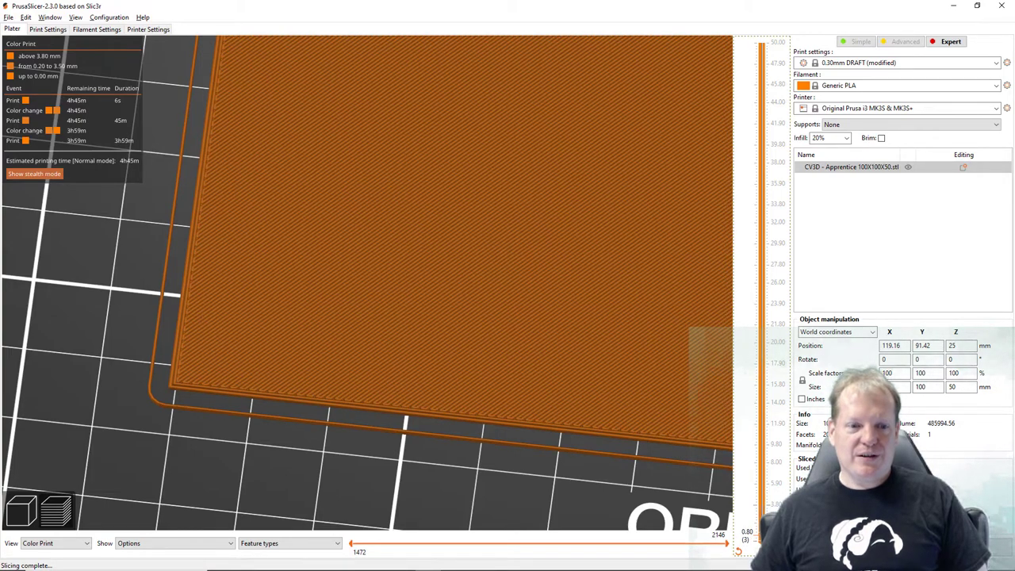
pyautogui.press('Up')
pyautogui.press('Up')
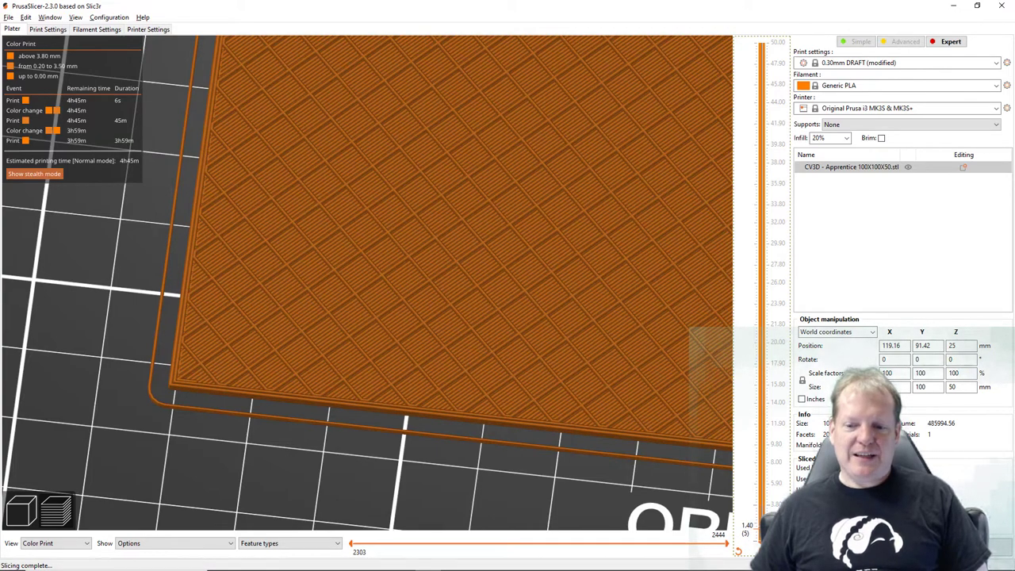
pyautogui.press('Down')
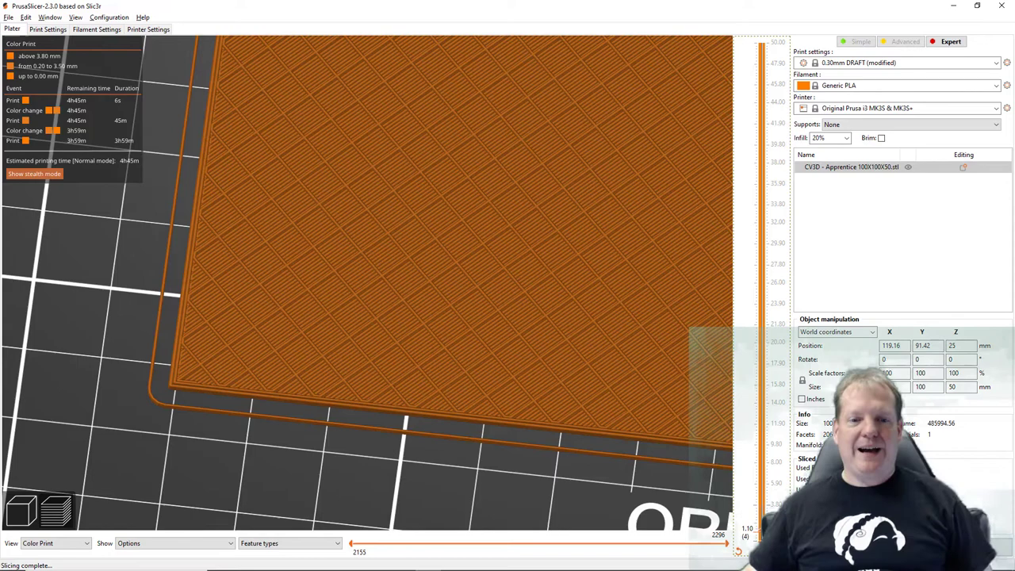
# - Raise the layer slider to layer 38 at 11.30 mm and tilt the view down onto the infill
pyautogui.moveTo(773, 530); pyautogui.dragTo(776, 432)
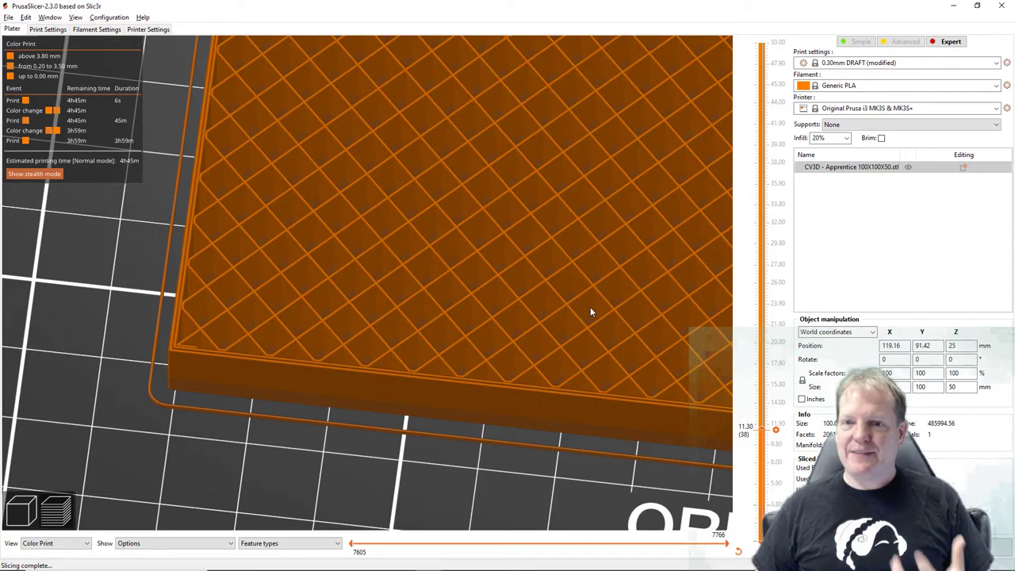
pyautogui.scroll(-5, 579, 333)
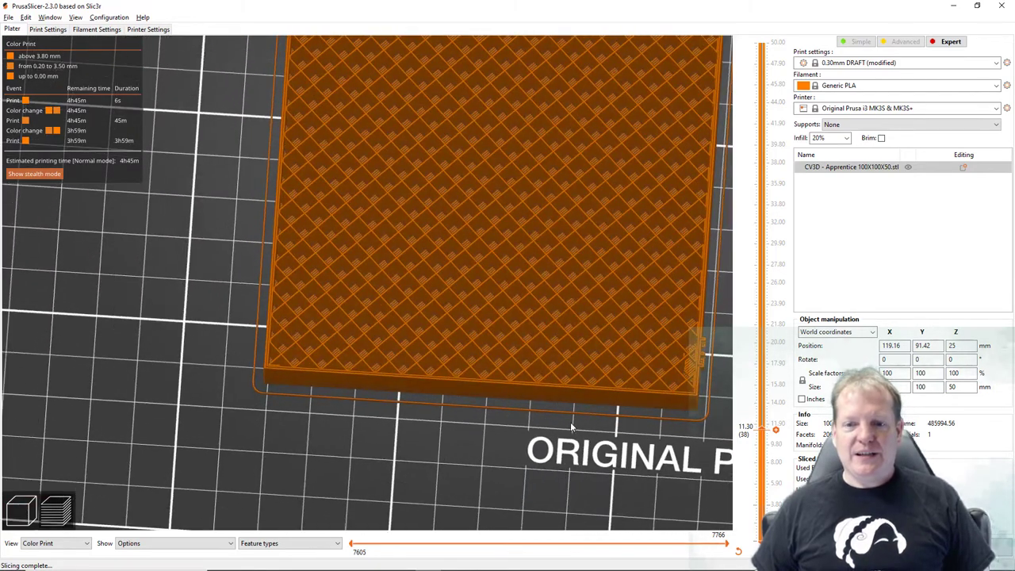
pyautogui.moveTo(571, 428); pyautogui.dragTo(572, 431)
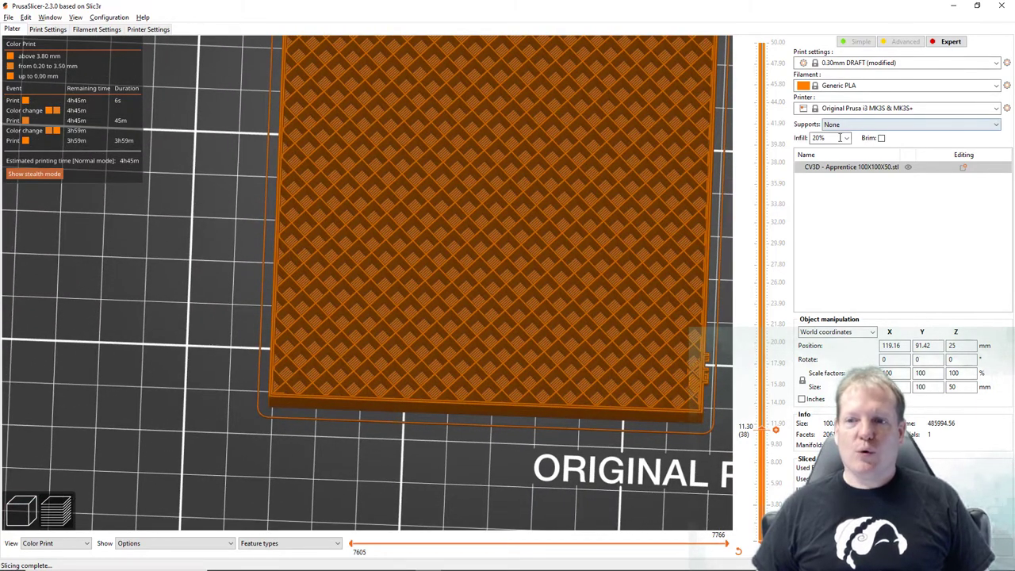
# - Set infill density to 70% and slice the cube
pyautogui.click(829, 138)
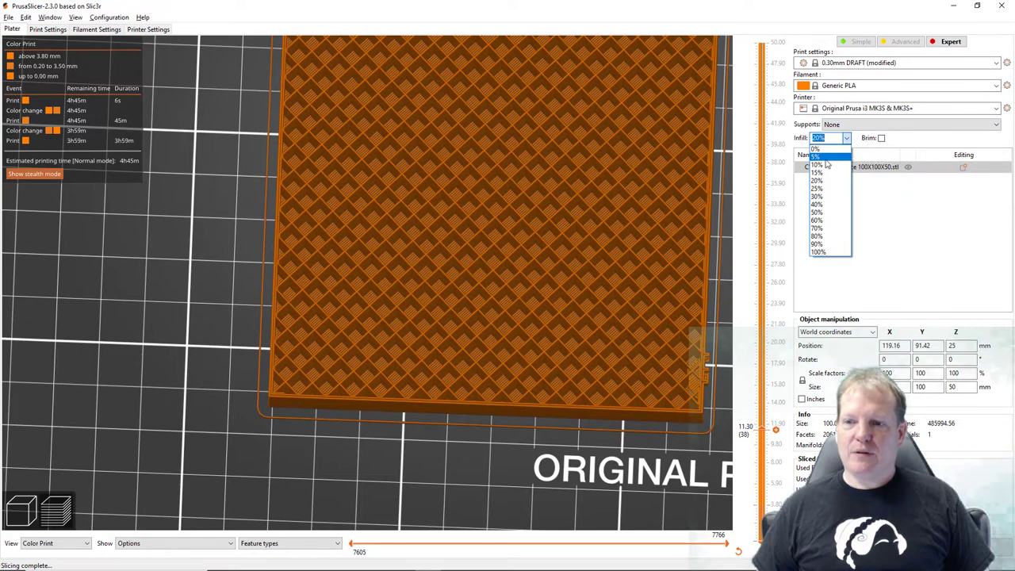
pyautogui.click(817, 227)
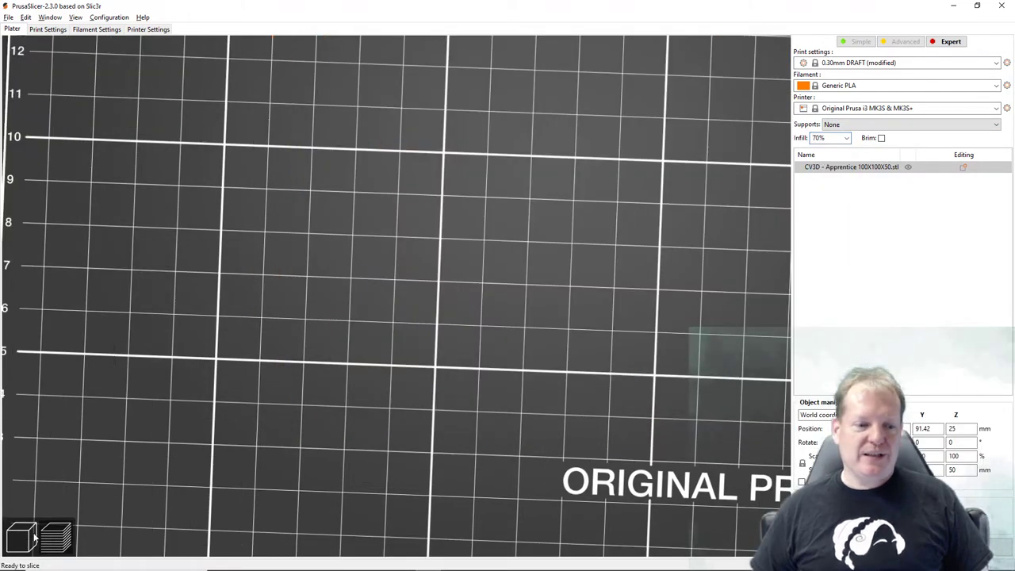
pyautogui.click(55, 538)
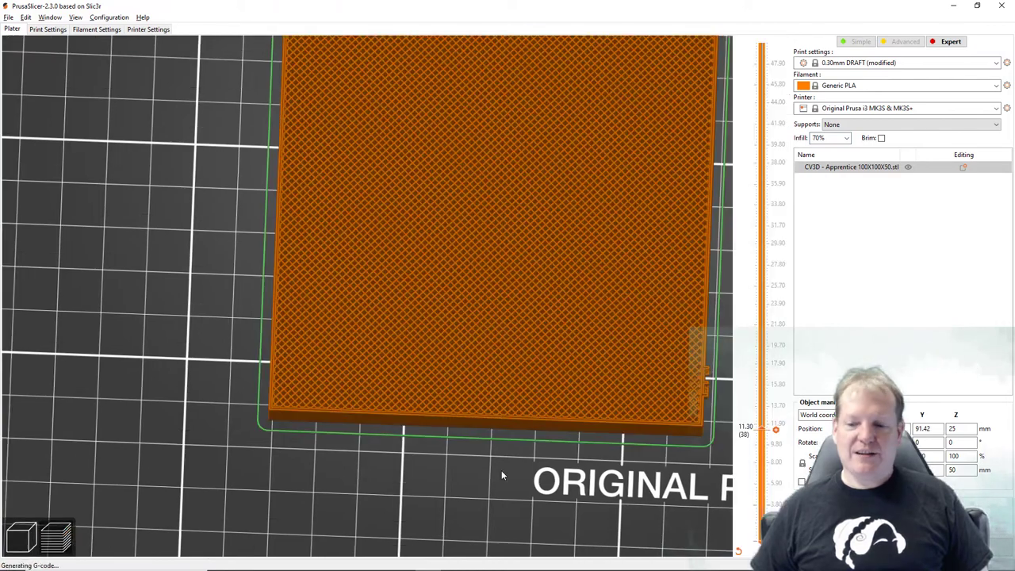
pyautogui.scroll(3, 586, 275)
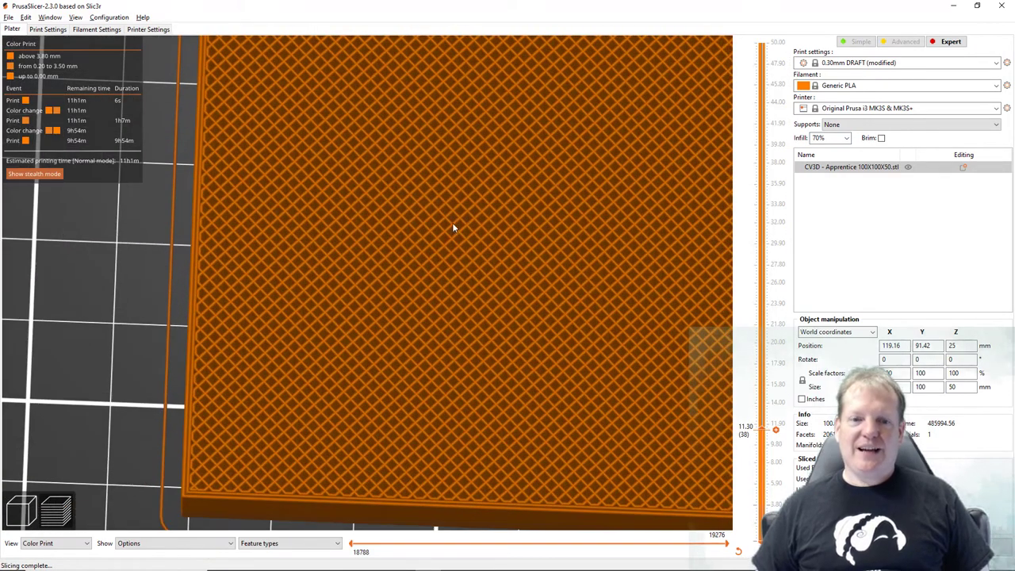
pyautogui.scroll(-1, 468, 228)
# - Change infill density to 10% and re-slice the cube
pyautogui.click(846, 138)
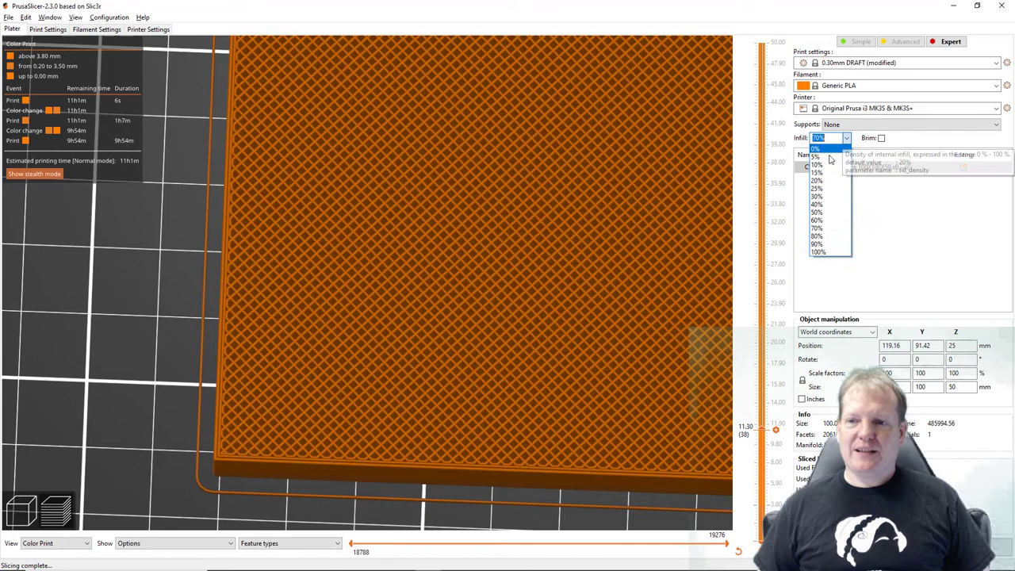
pyautogui.click(824, 165)
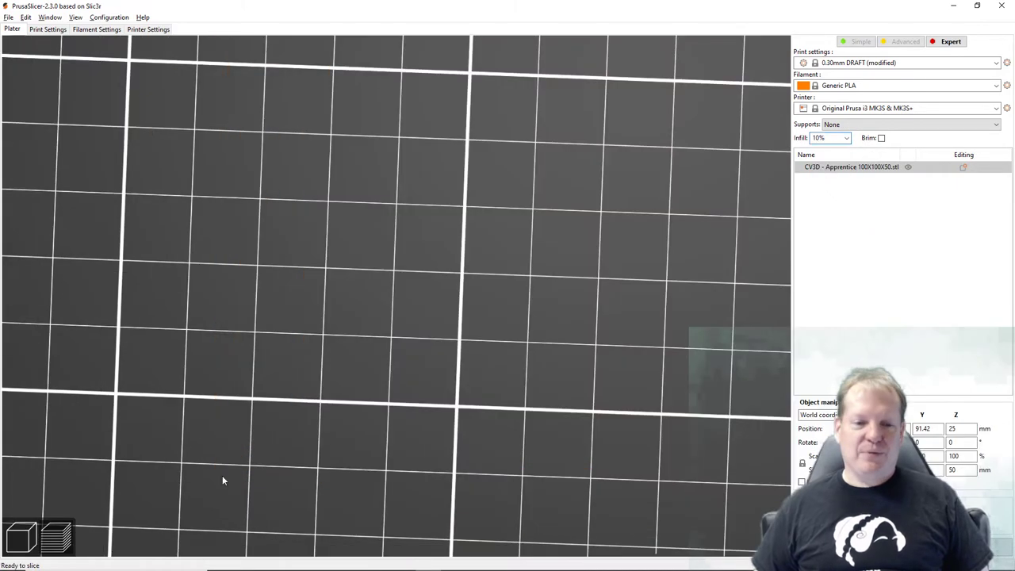
pyautogui.click(55, 538)
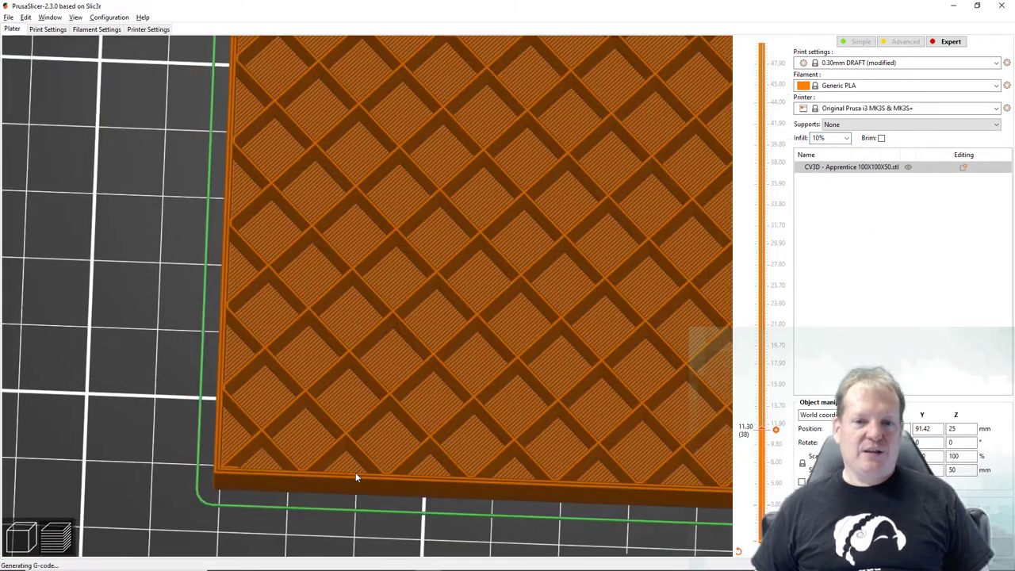
pyautogui.scroll(-5, 604, 408)
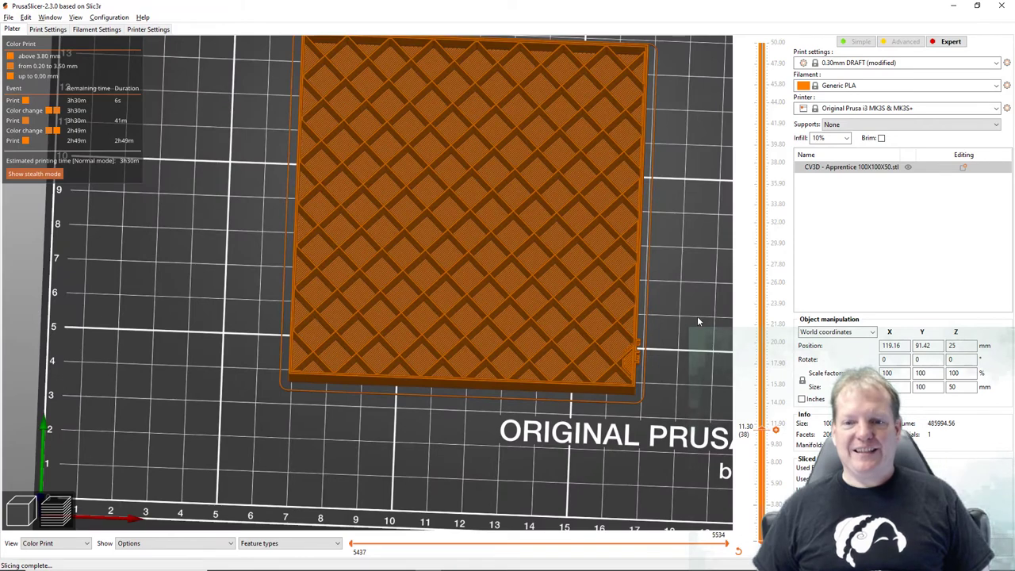
# - Raise the layer slider to show the sparse infill up to about 18.80 mm
pyautogui.scroll(-1, 697, 316)
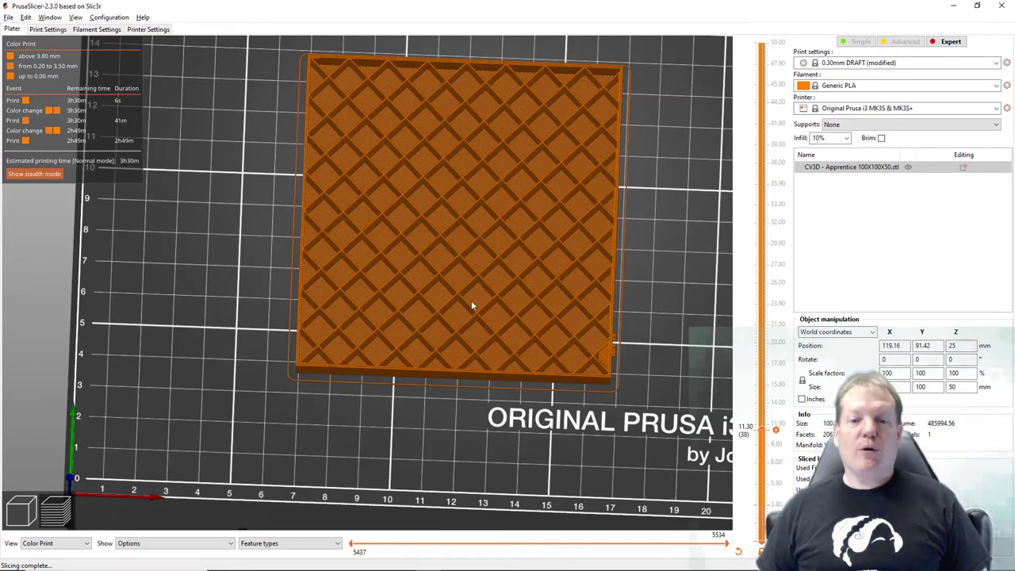
pyautogui.scroll(2, 516, 272)
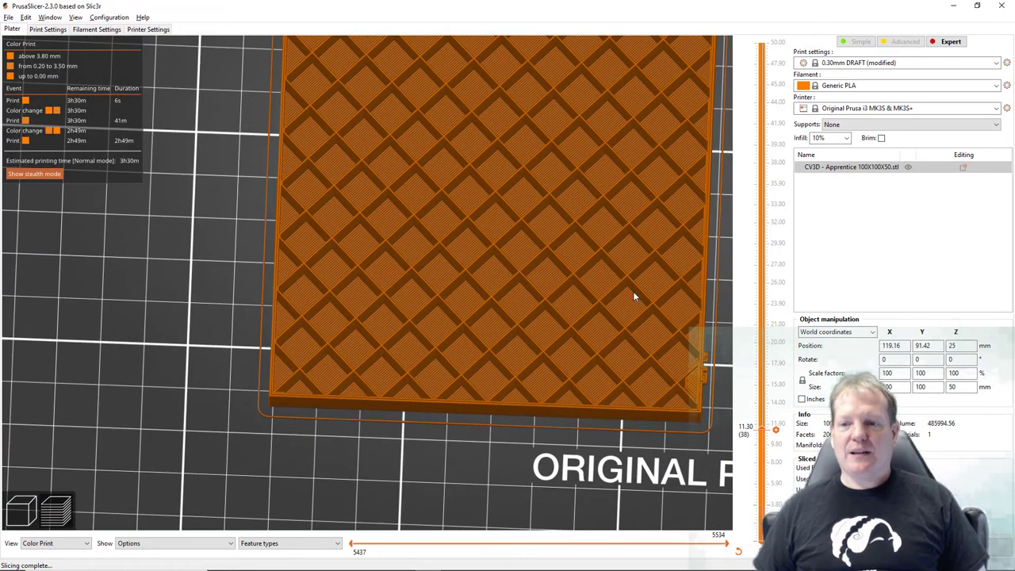
pyautogui.scroll(1, 621, 320)
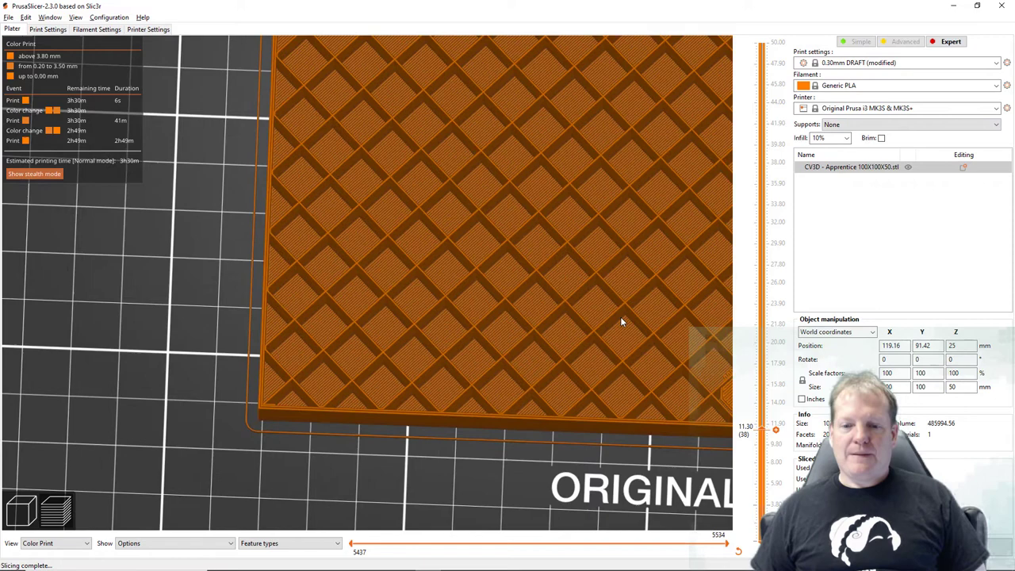
pyautogui.scroll(-3, 621, 322)
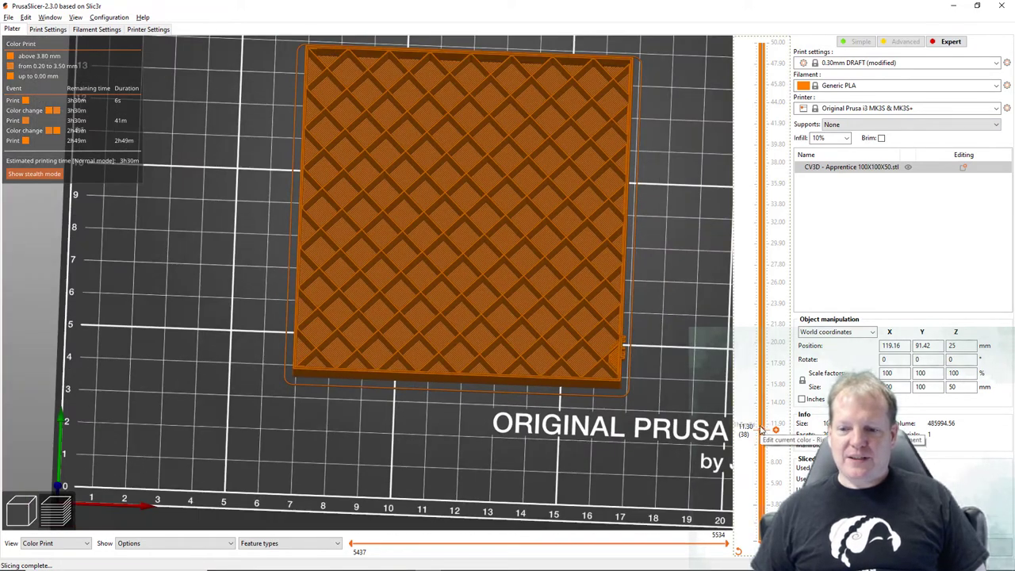
pyautogui.moveTo(762, 428); pyautogui.dragTo(761, 355)
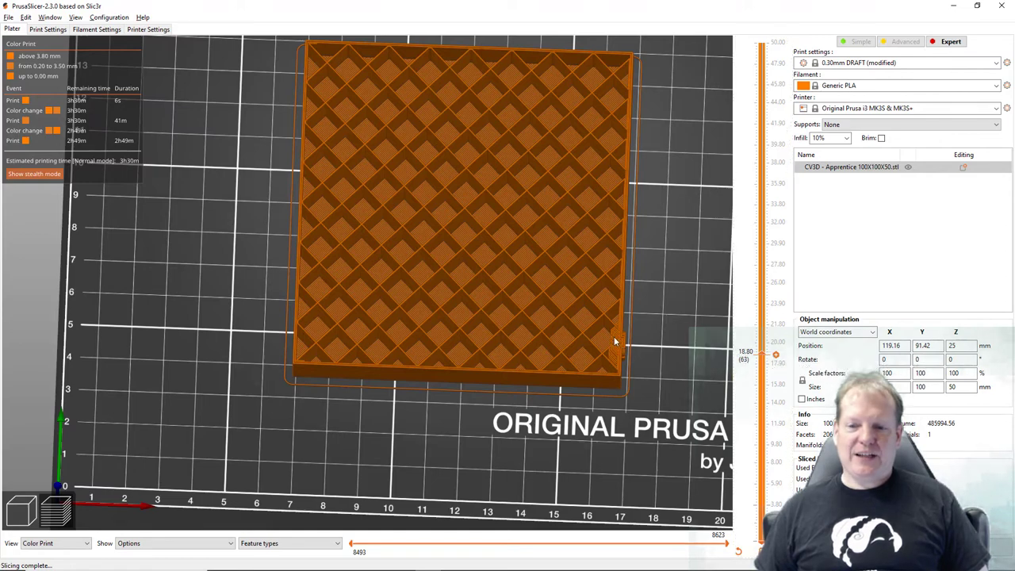
pyautogui.press('Up')
pyautogui.press('Up')
pyautogui.press('Up')
pyautogui.press('Up')
pyautogui.press('Up')
pyautogui.press('Up')
pyautogui.press('Up')
pyautogui.press('Up')
pyautogui.press('Up')
pyautogui.press('Up')
pyautogui.press('Up')
pyautogui.press('Up')
pyautogui.press('Up')
pyautogui.press('Up')
pyautogui.press('Up')
pyautogui.press('Up')
pyautogui.press('Up')
pyautogui.press('Up')
pyautogui.press('Up')
pyautogui.press('Up')
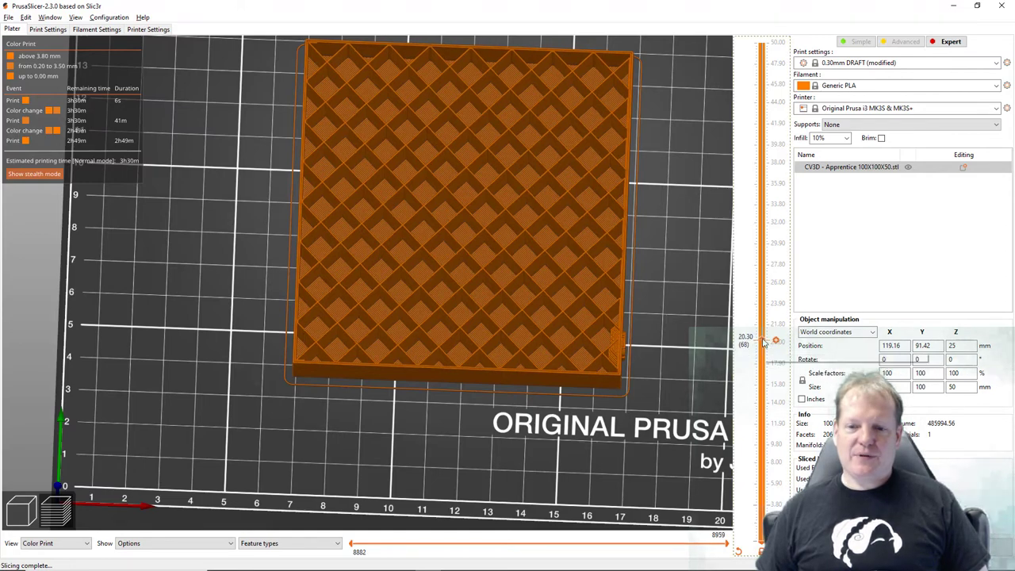
# - Tilt the preview into perspective and raise the visible layers to 47.90 mm
pyautogui.moveTo(696, 349); pyautogui.dragTo(633, 385)
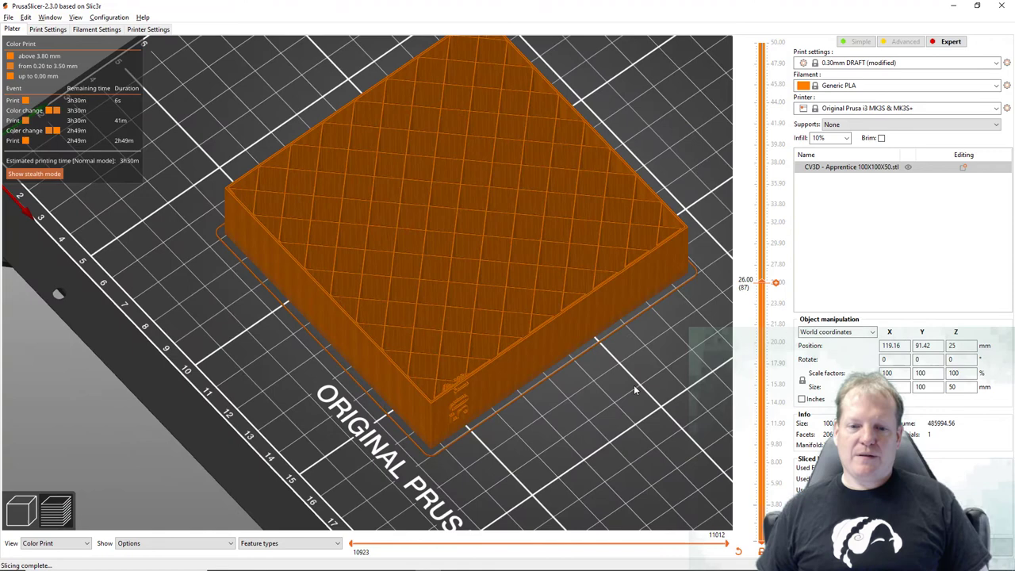
pyautogui.moveTo(766, 282); pyautogui.dragTo(764, 68)
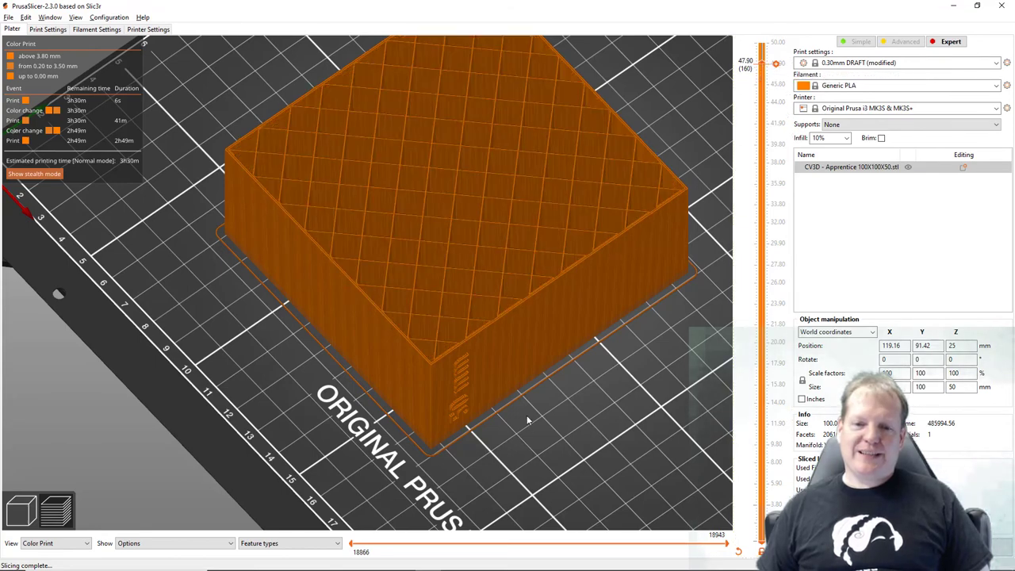
pyautogui.scroll(2, 527, 409)
pyautogui.scroll(2, 527, 404)
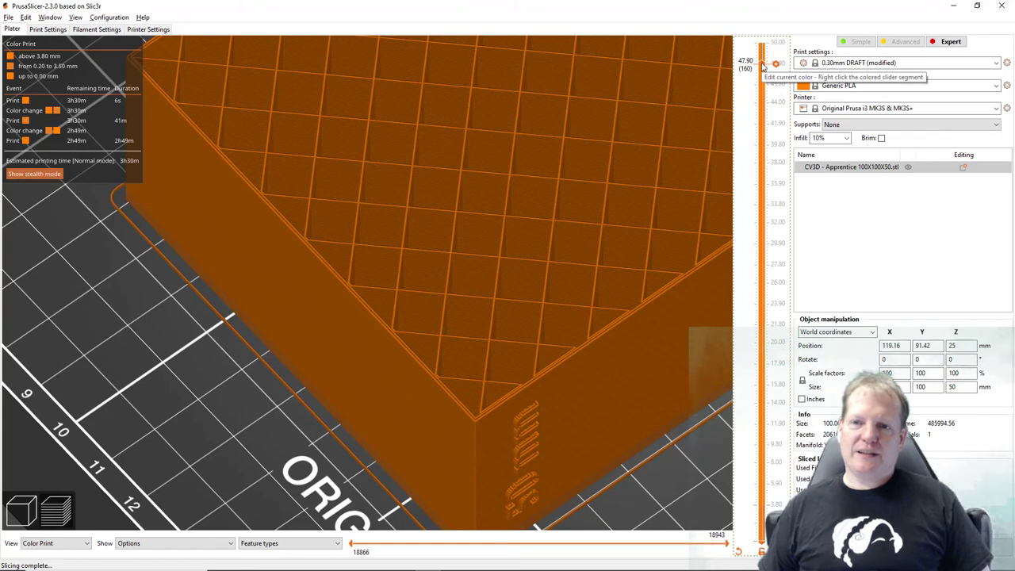
# - Reveal the solid top layer with its '100 mm' lettering, viewed from straight above, near 50.00 mm
pyautogui.moveTo(763, 67); pyautogui.dragTo(763, 65)
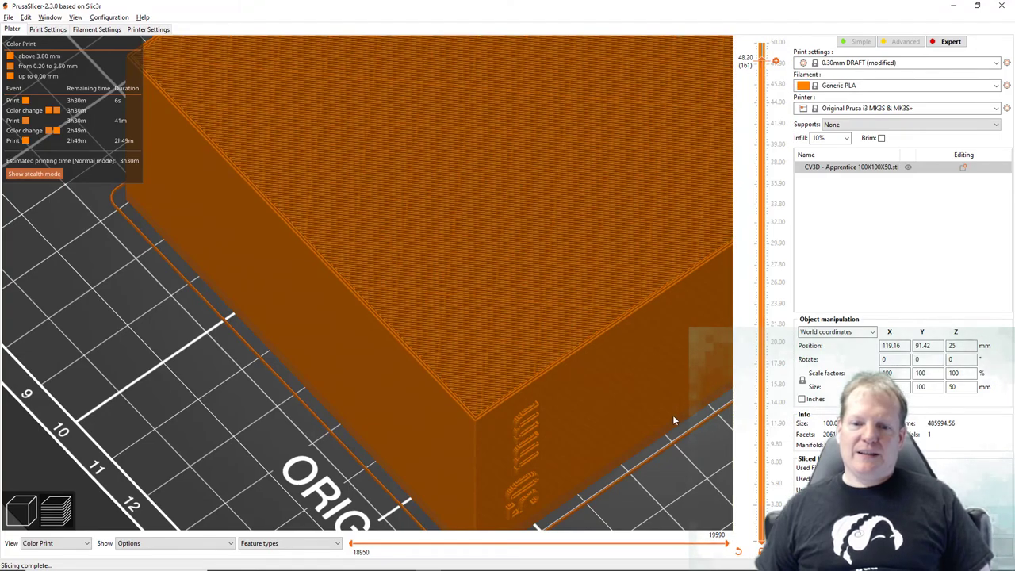
pyautogui.moveTo(673, 419); pyautogui.dragTo(698, 428)
pyautogui.press('1')
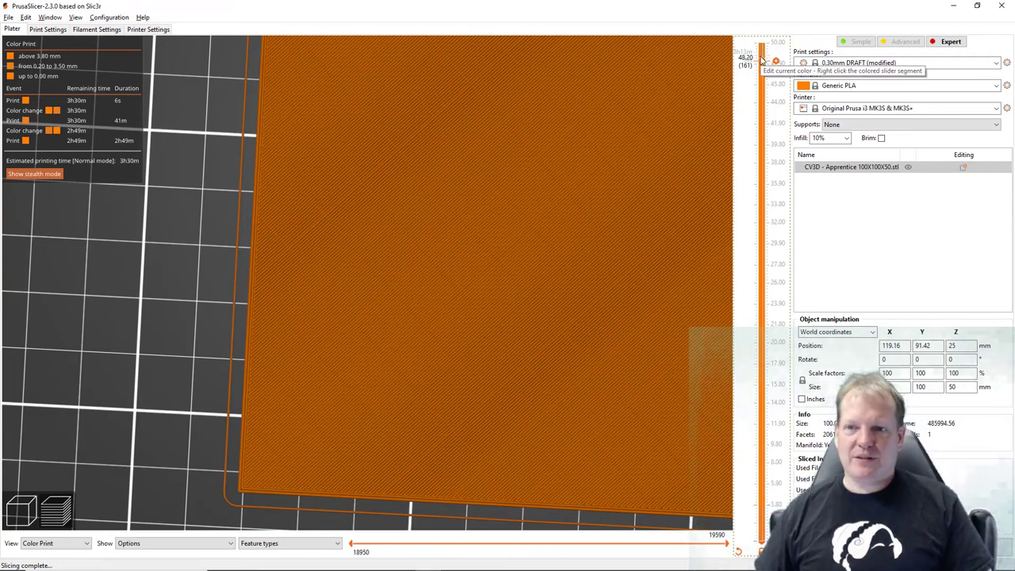
pyautogui.scroll(2, 762, 60)
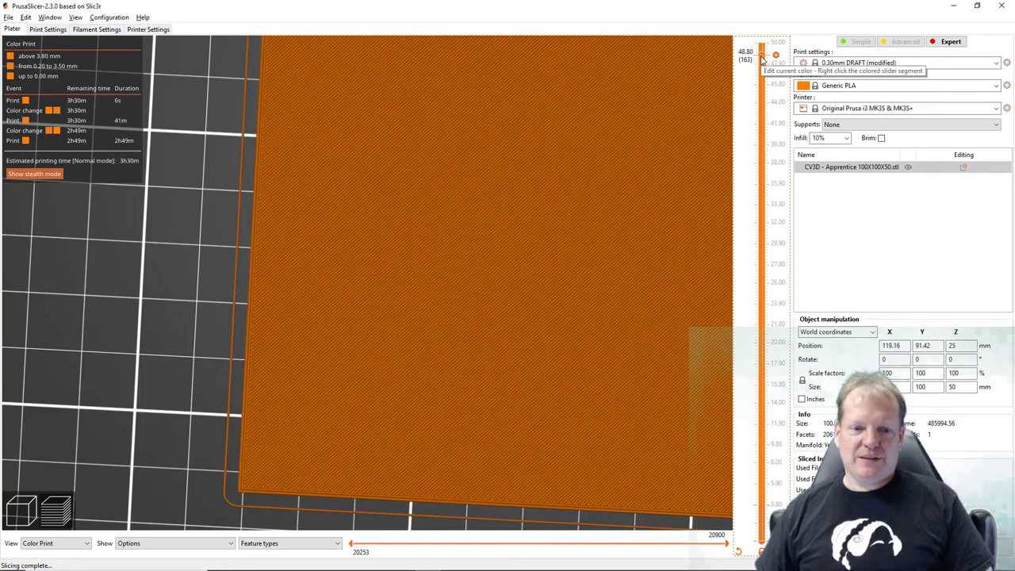
pyautogui.scroll(1, 763, 58)
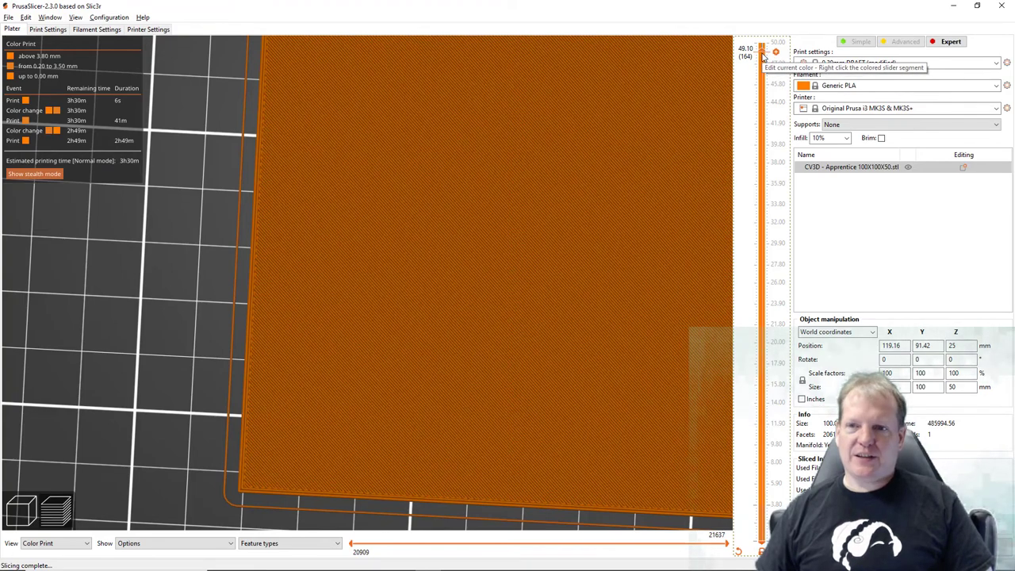
pyautogui.scroll(1, 763, 55)
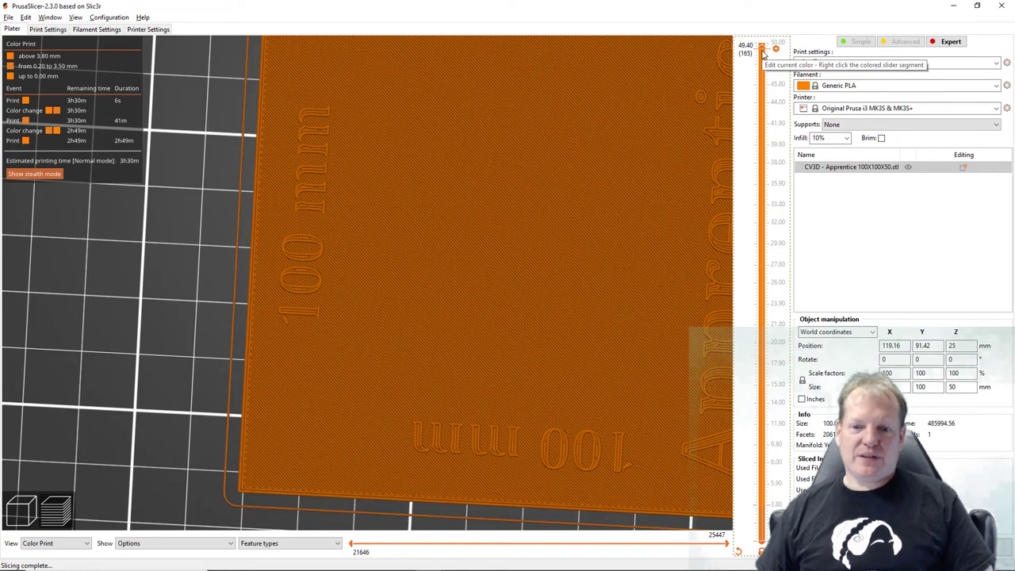
pyautogui.scroll(2, 764, 47)
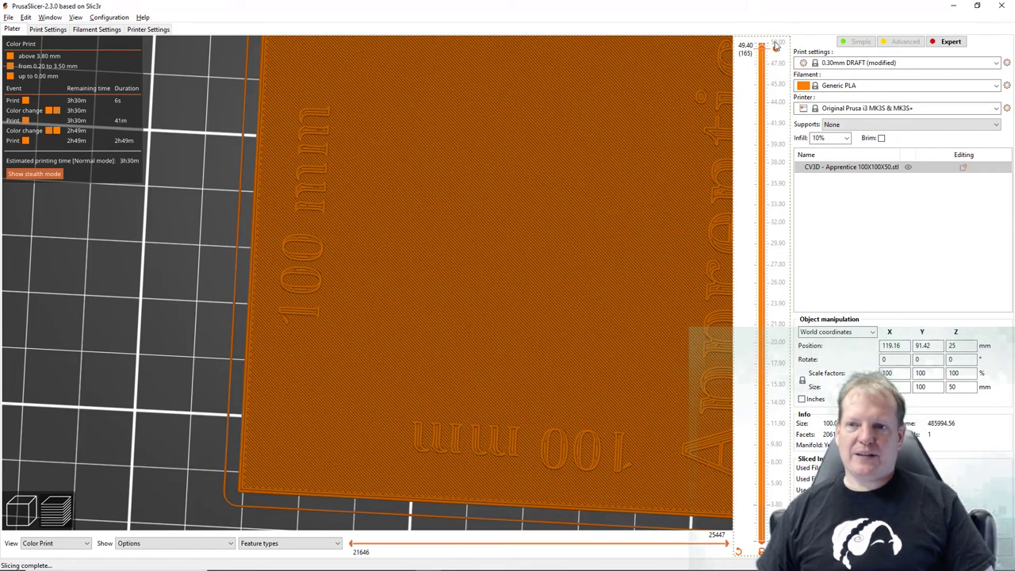
pyautogui.scroll(-8, 589, 203)
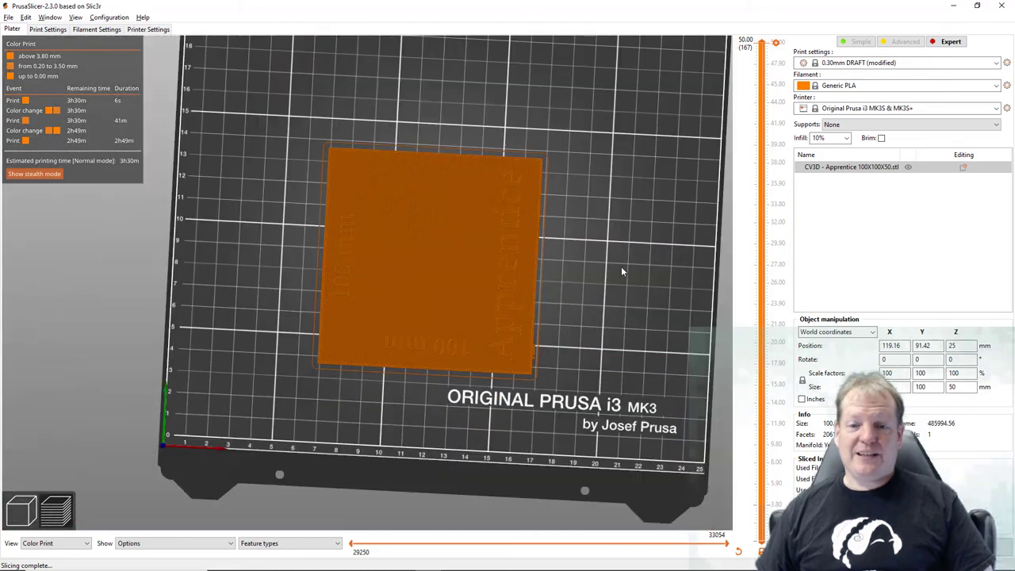
pyautogui.moveTo(621, 267); pyautogui.dragTo(587, 264)
pyautogui.press('1')
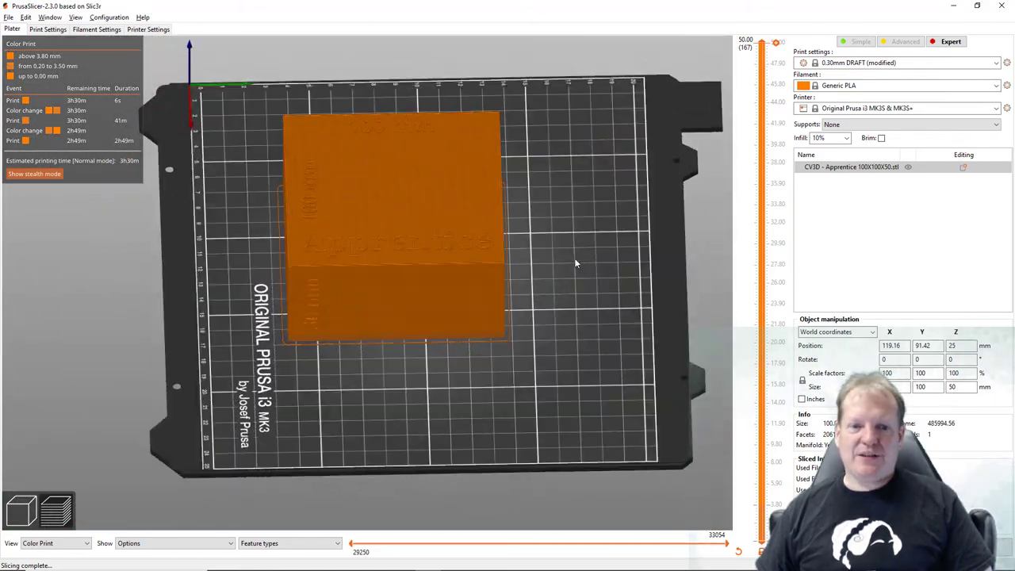